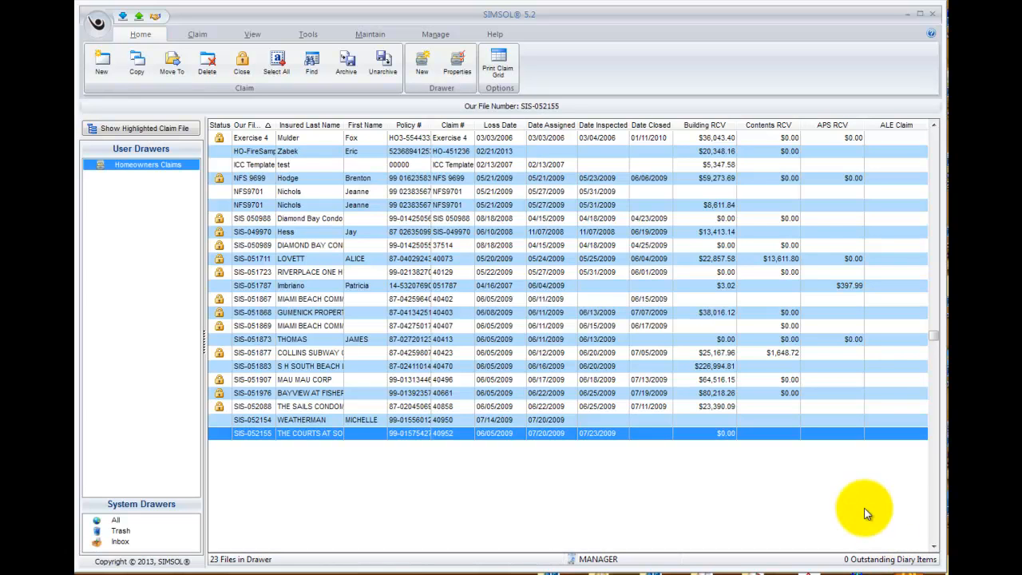
# Switch to Windows Explorer and locate the SIMSOL folder on Local Disk (C:)
pyautogui.click(648, 573)
pyautogui.moveTo(488, 108); pyautogui.dragTo(494, 25)
pyautogui.click(257, 141)
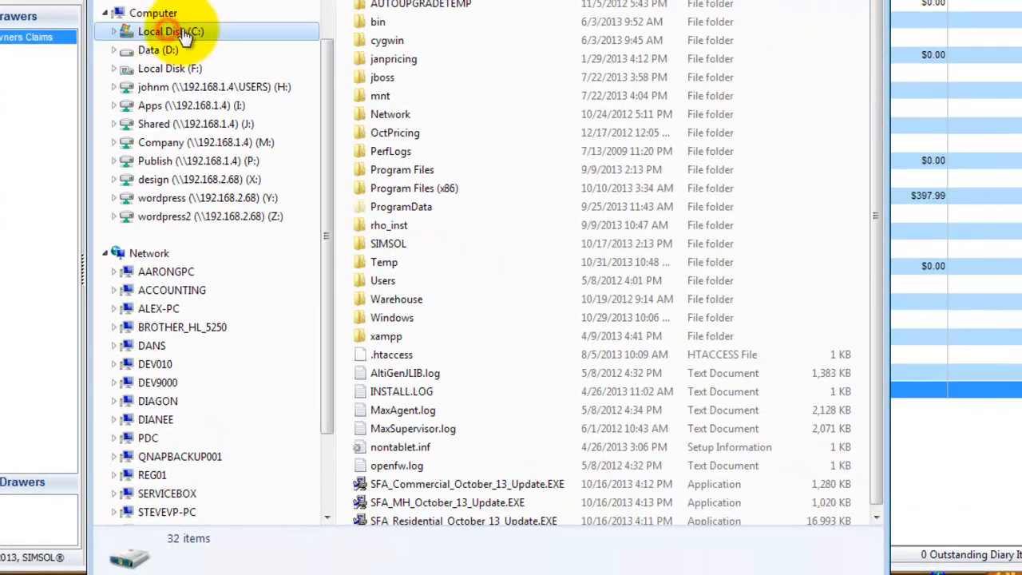
pyautogui.click(420, 246)
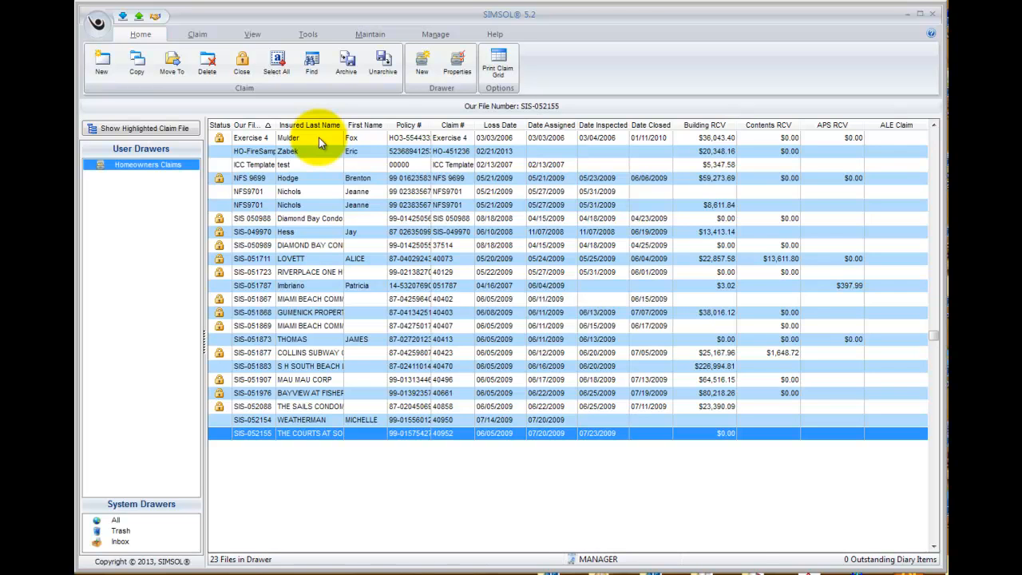
# Archive all claims in the Homeowners Claims drawer to a file named homeownersclaims in the Documents library
pyautogui.click(278, 64)
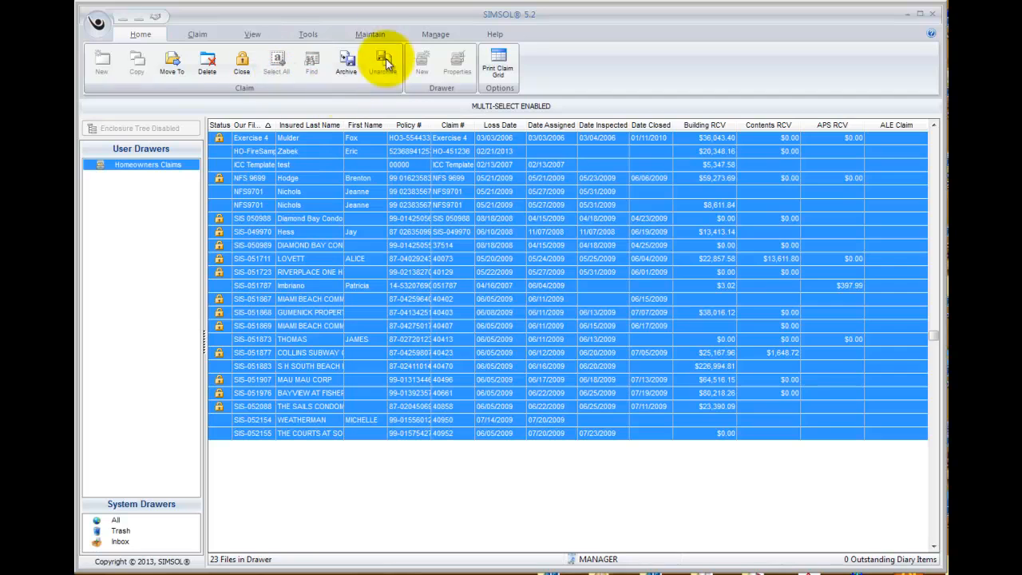
pyautogui.click(347, 64)
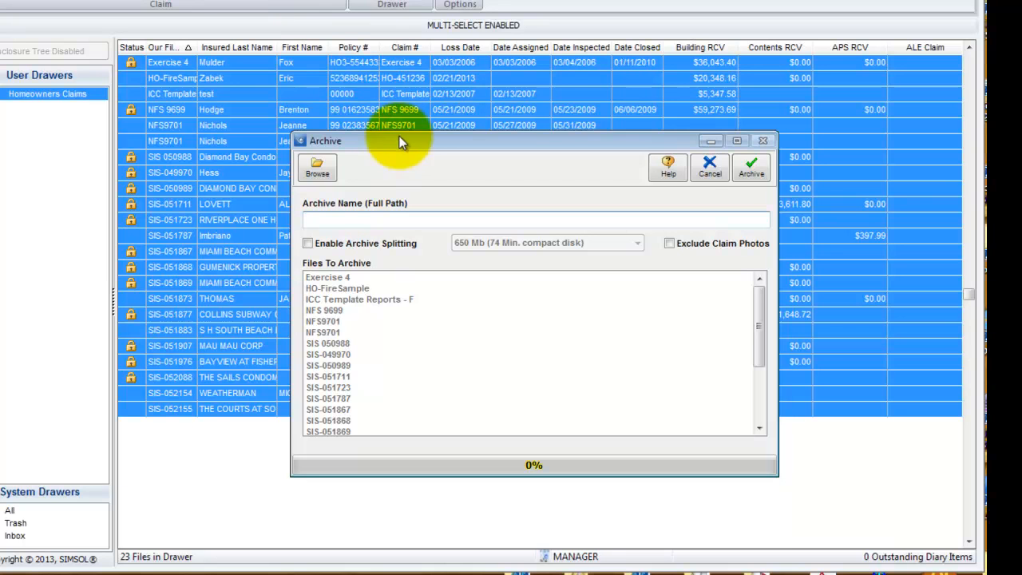
pyautogui.click(387, 152)
pyautogui.click(317, 168)
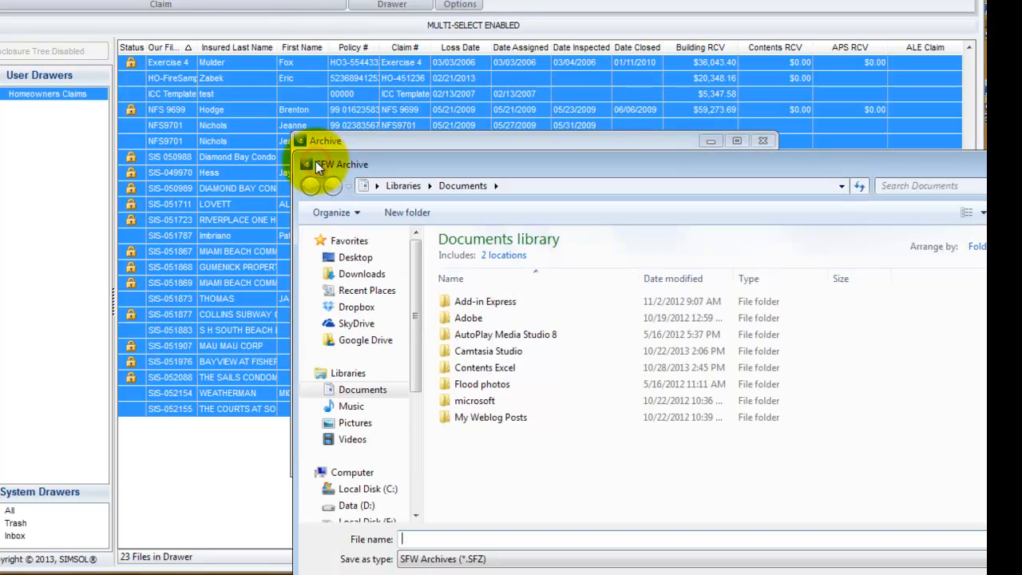
pyautogui.moveTo(511, 161); pyautogui.dragTo(366, 60)
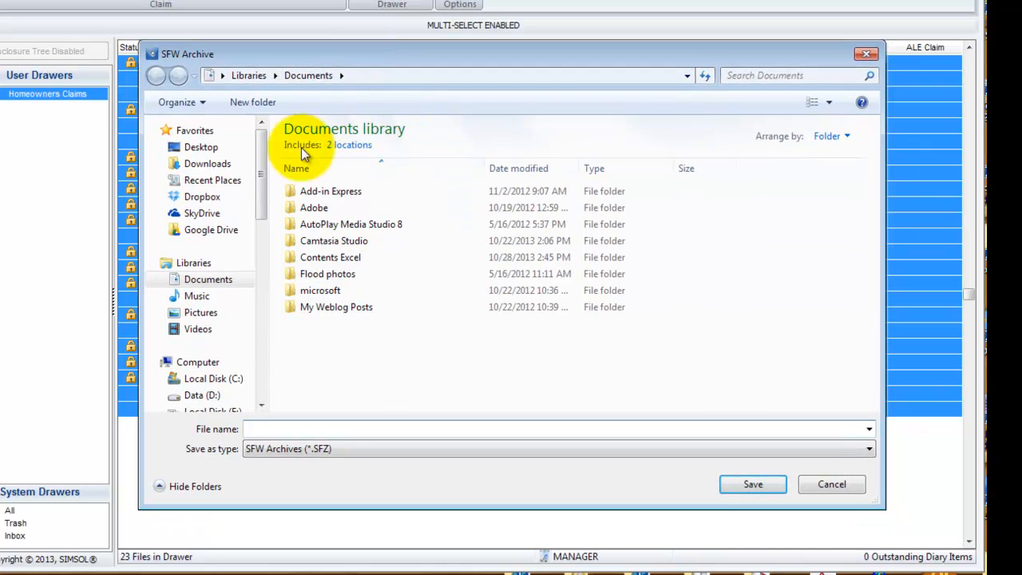
pyautogui.click(337, 431)
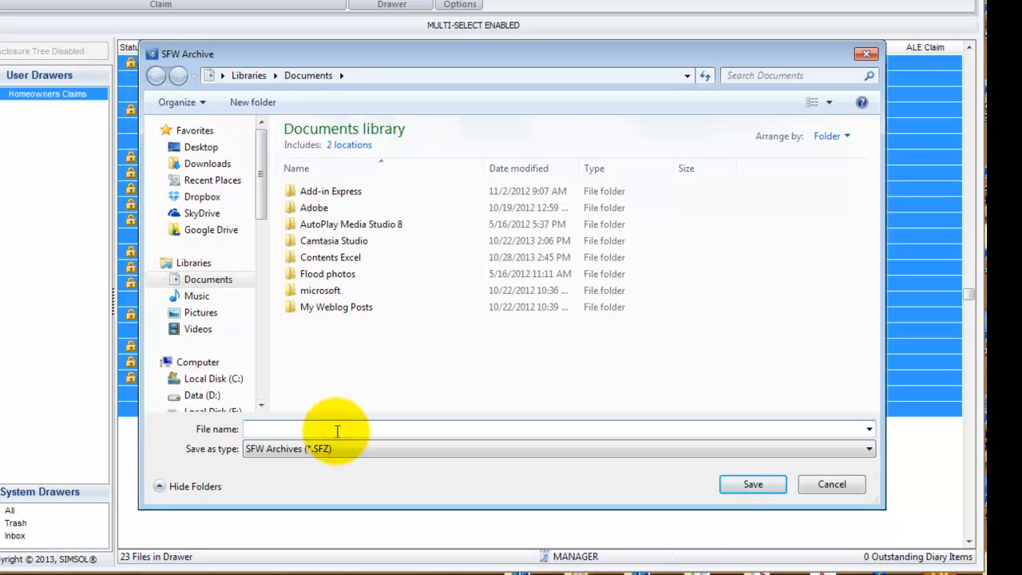
pyautogui.write('homeownersclaims')
pyautogui.click(739, 484)
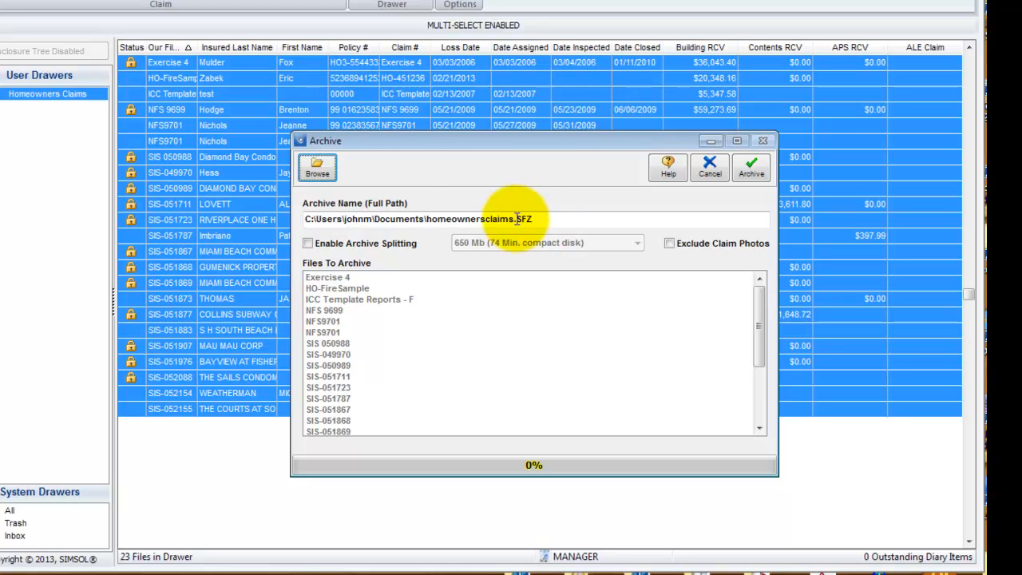
pyautogui.click(306, 220)
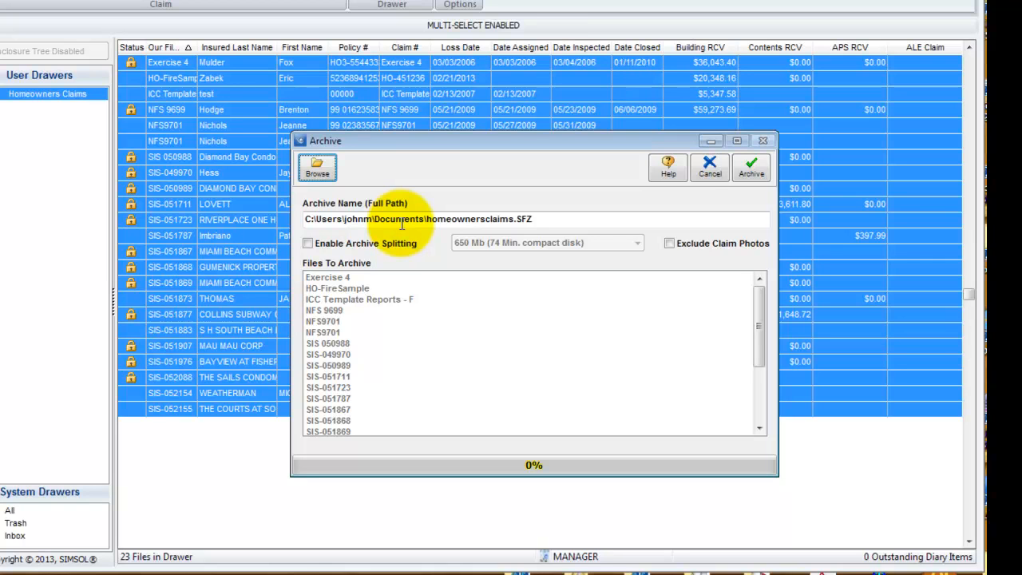
pyautogui.click(759, 174)
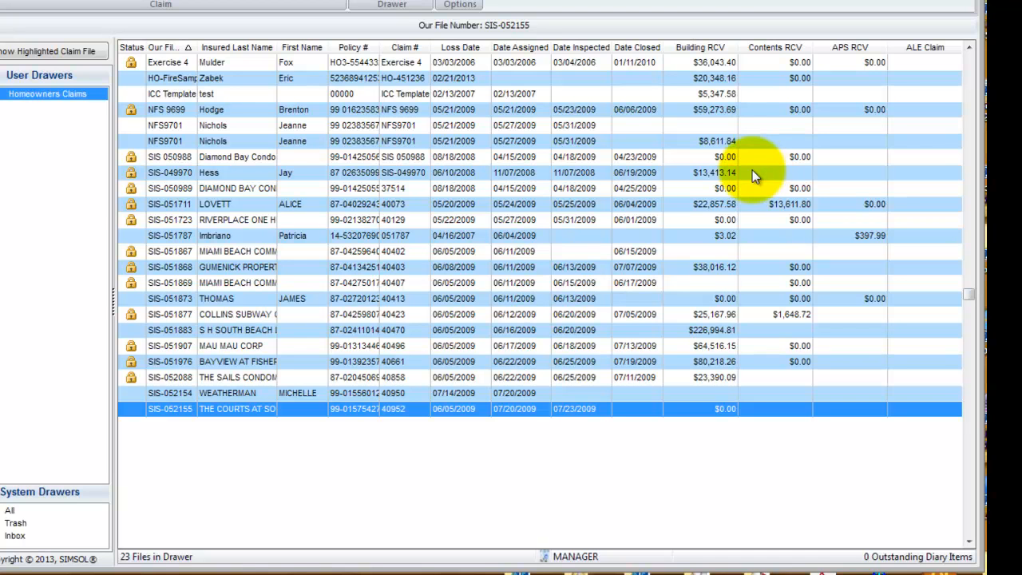
# Check the Documents library for the saved archive file through the archive's save dialog, then cancel without archiving
pyautogui.click(308, 5)
pyautogui.click(315, 167)
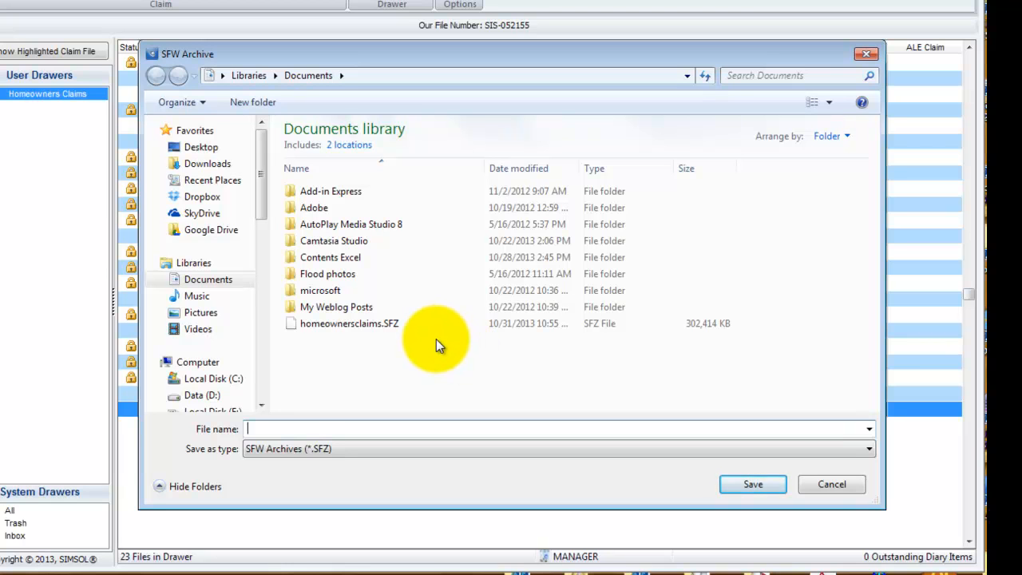
pyautogui.click(830, 486)
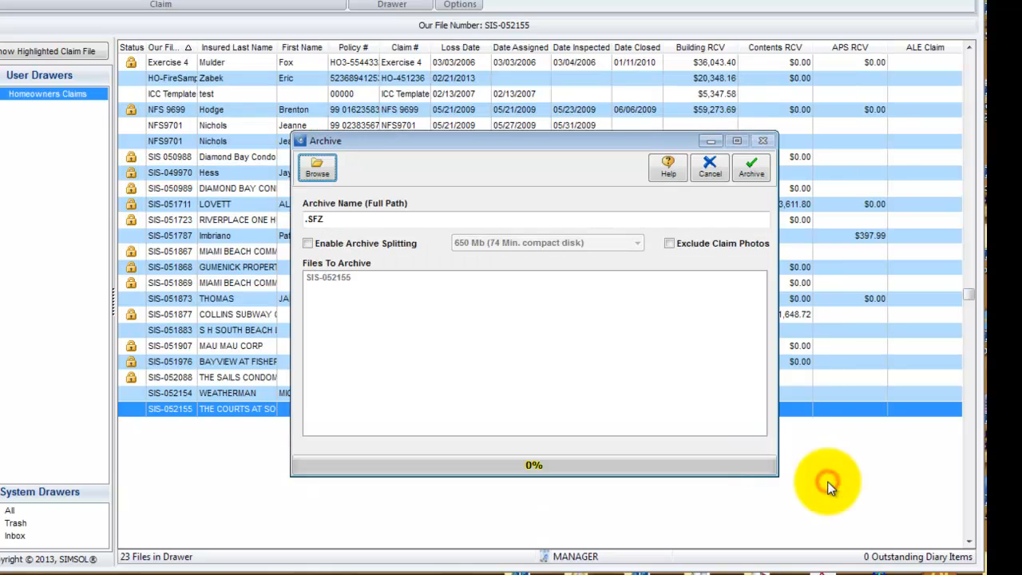
pyautogui.click(704, 179)
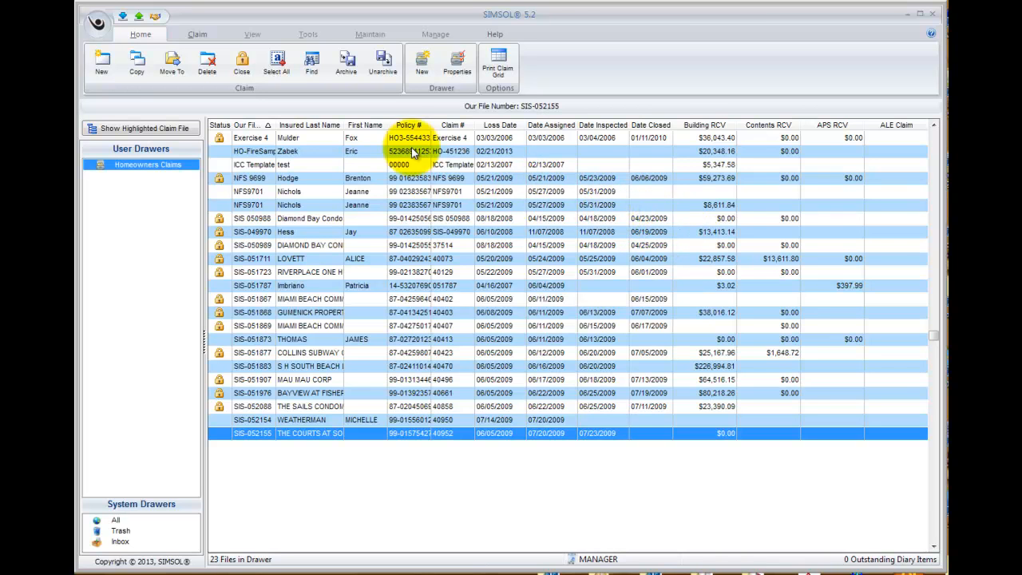
# Load homeownersclaims.SFZ from the Documents library as the archive to restore
pyautogui.click(384, 68)
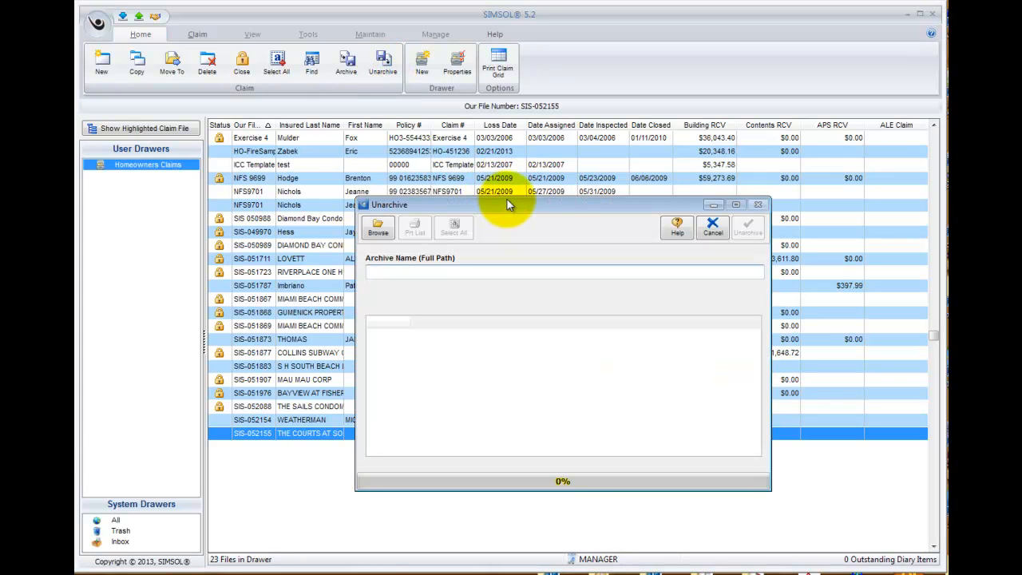
pyautogui.click(382, 231)
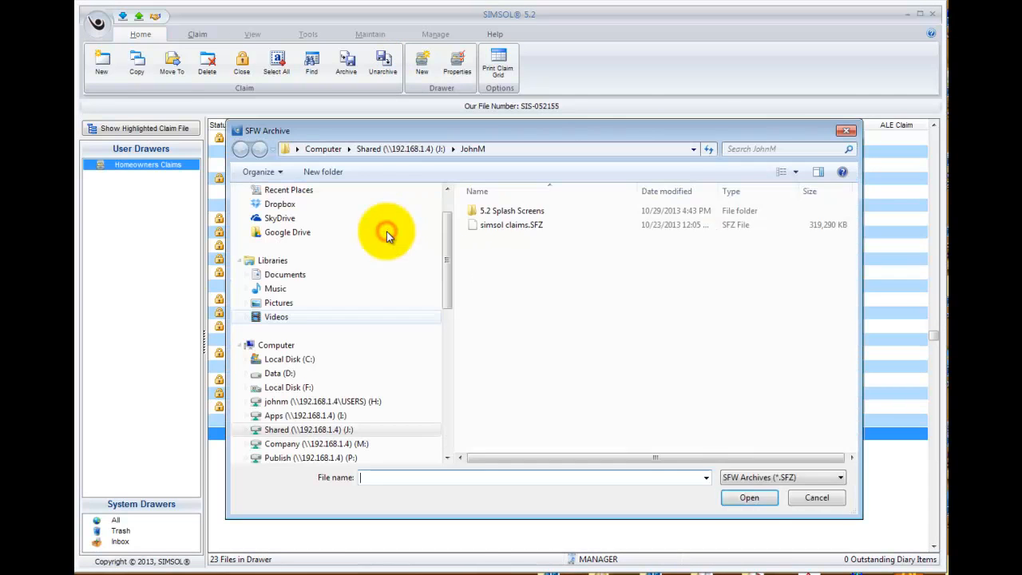
pyautogui.click(308, 280)
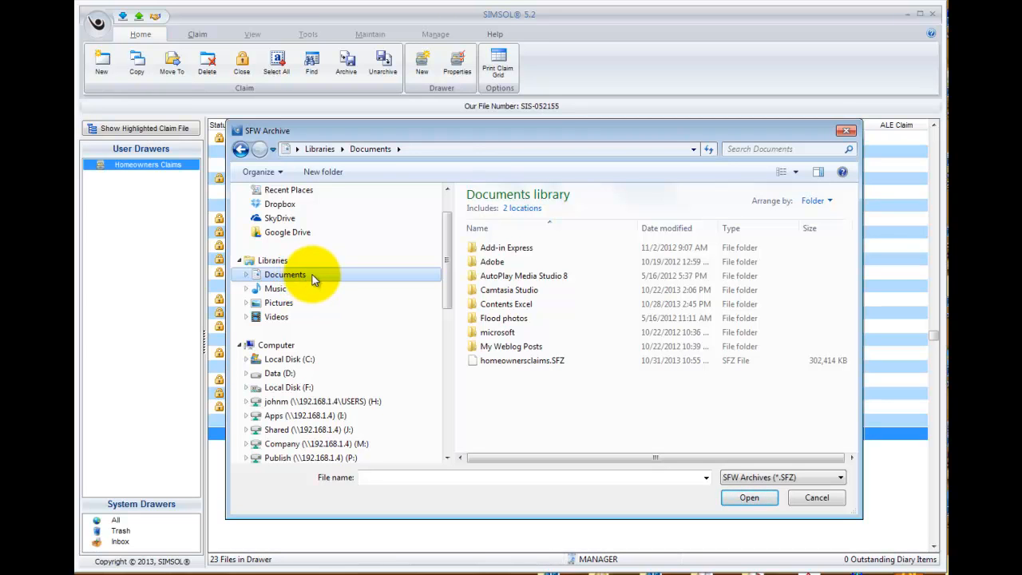
pyautogui.click(509, 363)
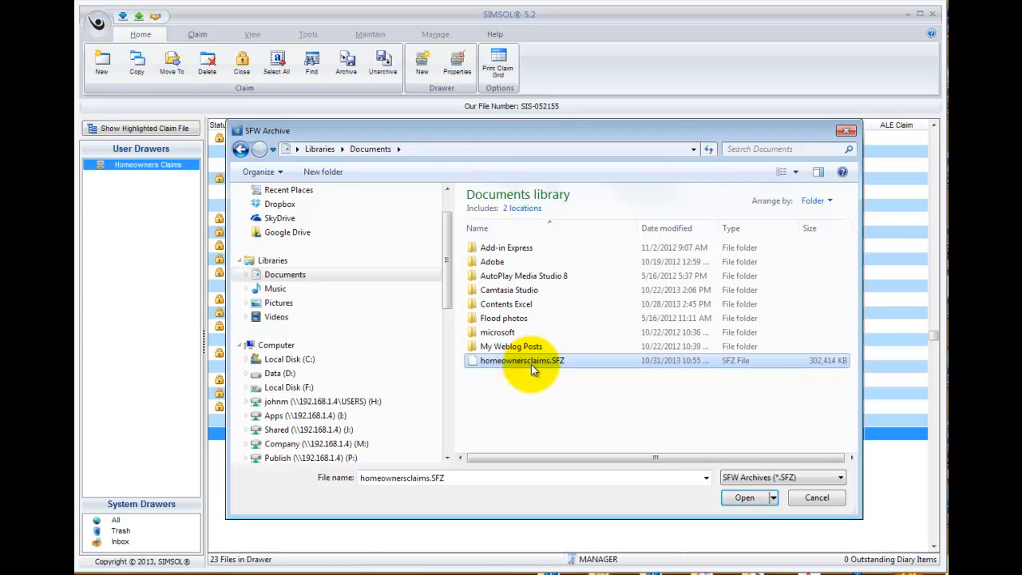
pyautogui.click(744, 497)
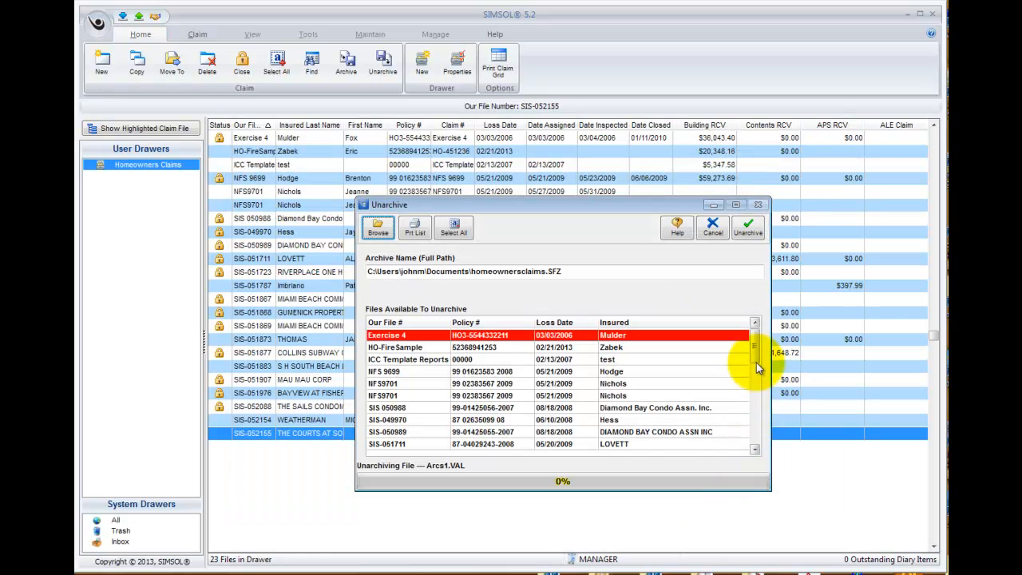
# Review the claims available in the archive, select all of them and unarchive them
pyautogui.moveTo(757, 355); pyautogui.dragTo(756, 434)
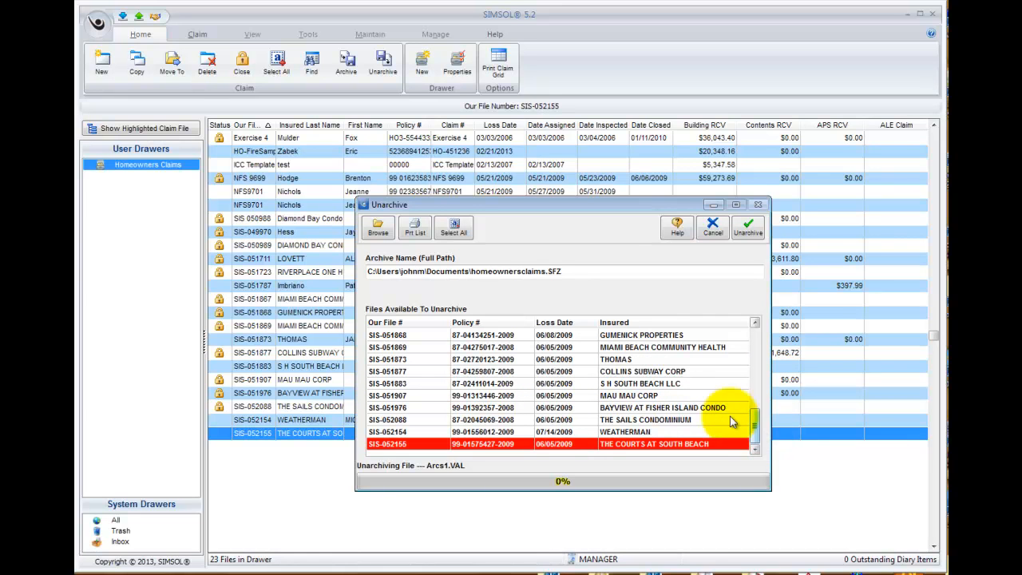
pyautogui.click(635, 361)
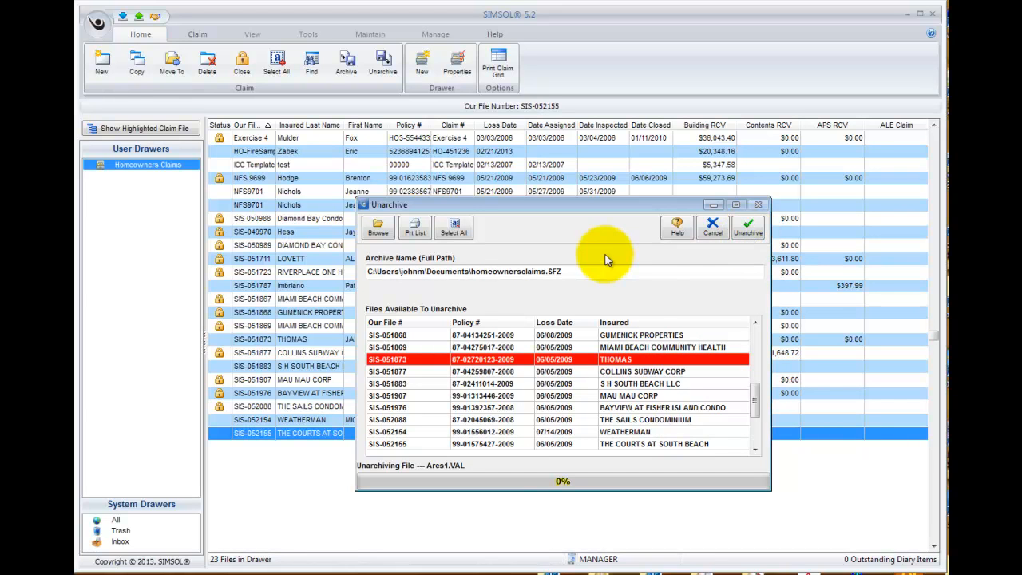
pyautogui.click(456, 230)
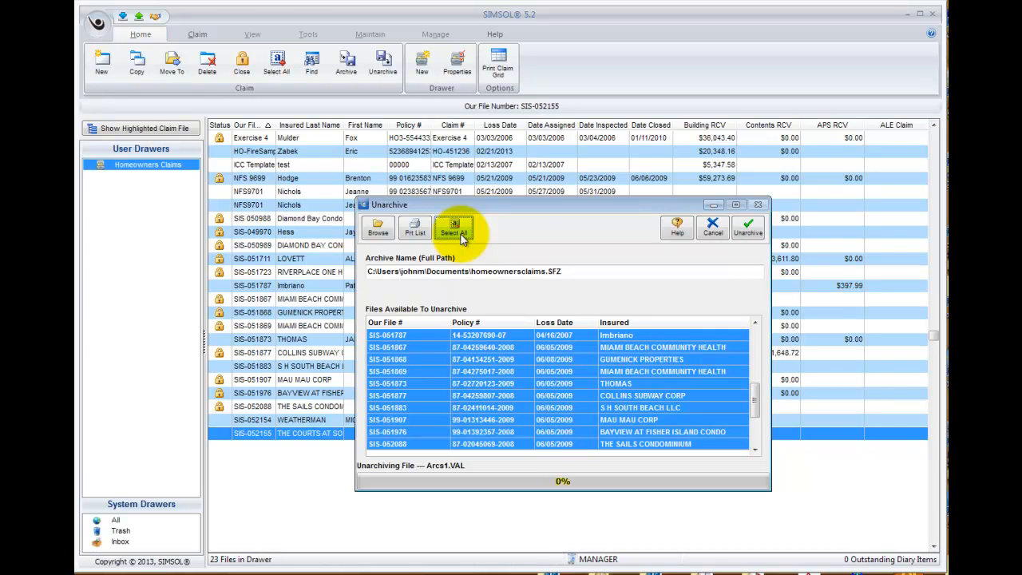
pyautogui.scroll(1, 462, 233)
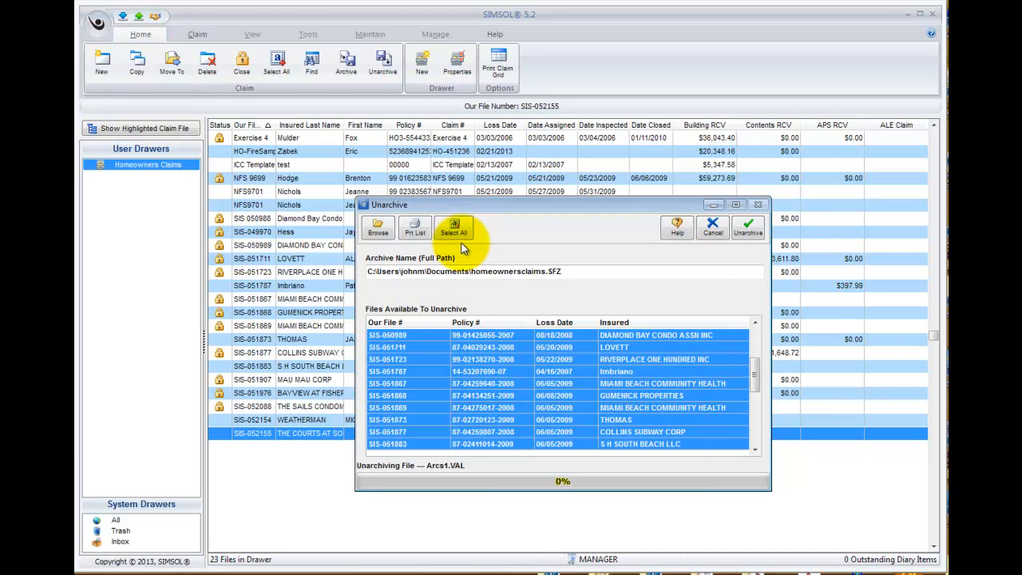
pyautogui.click(756, 232)
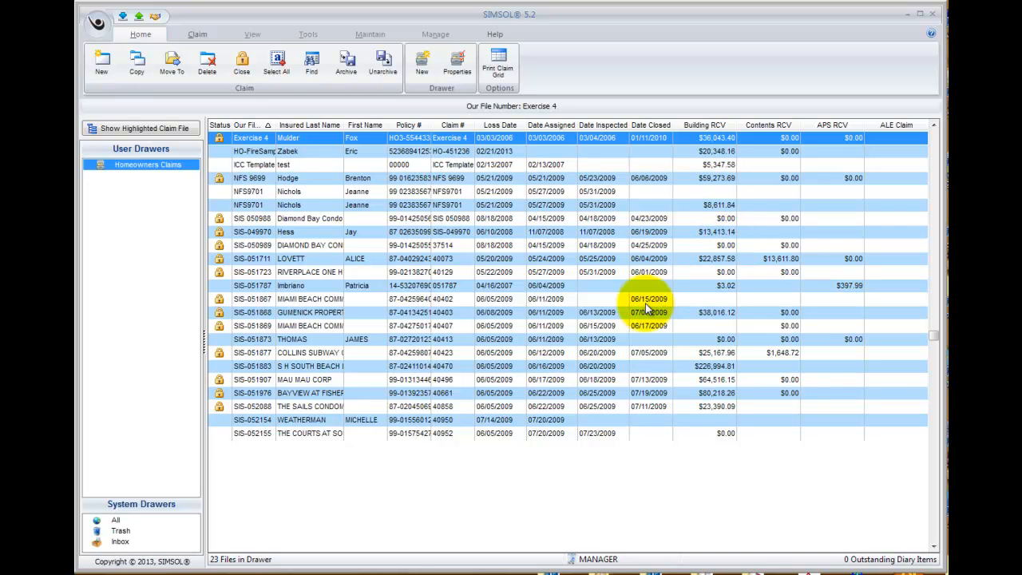
# View the restored claims in the Inbox drawer and try to open one of them, dismissing the warning
pyautogui.click(122, 542)
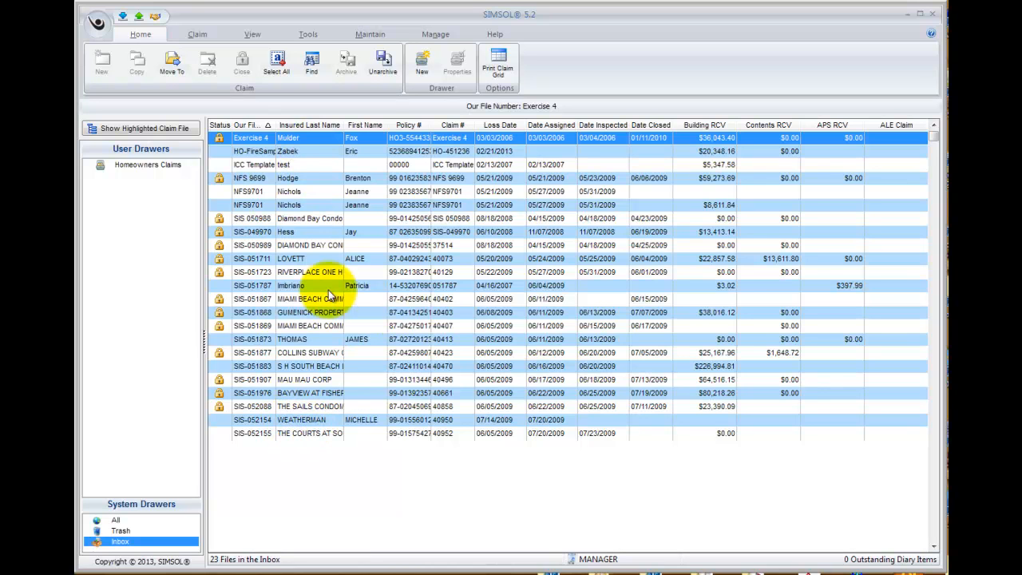
pyautogui.doubleClick(325, 261)
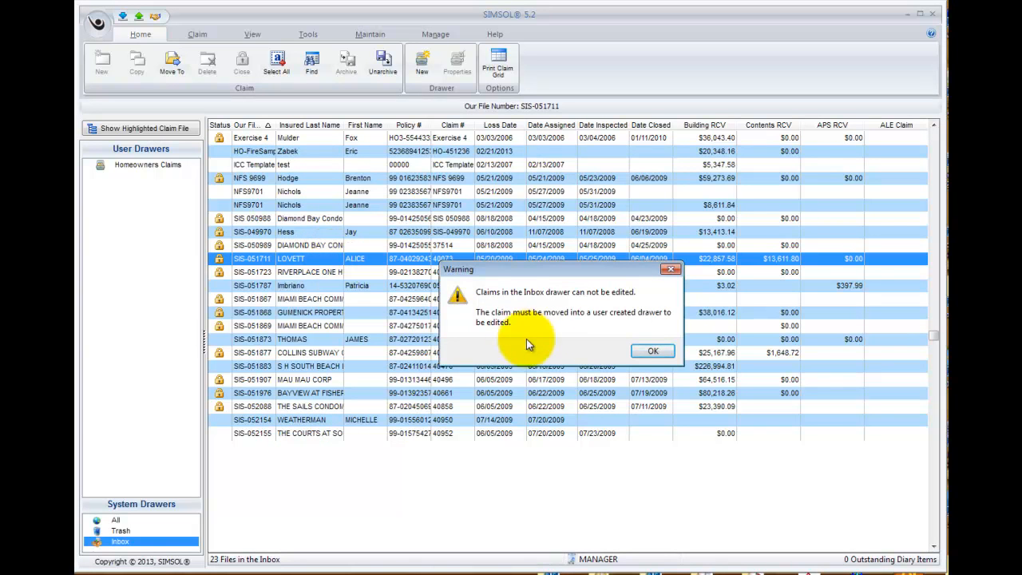
pyautogui.click(651, 353)
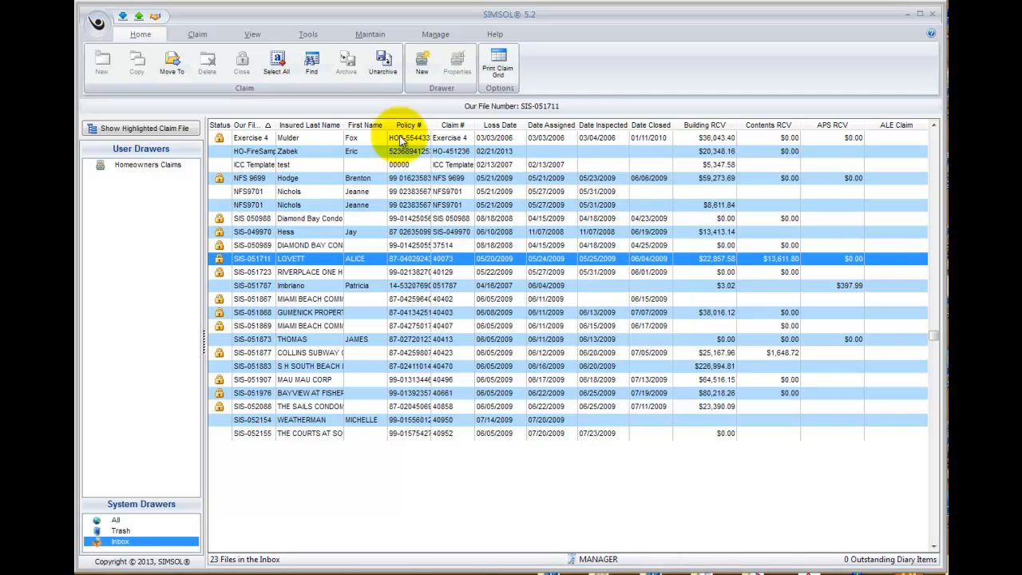
# Create a new user drawer named test and display its contents
pyautogui.click(421, 69)
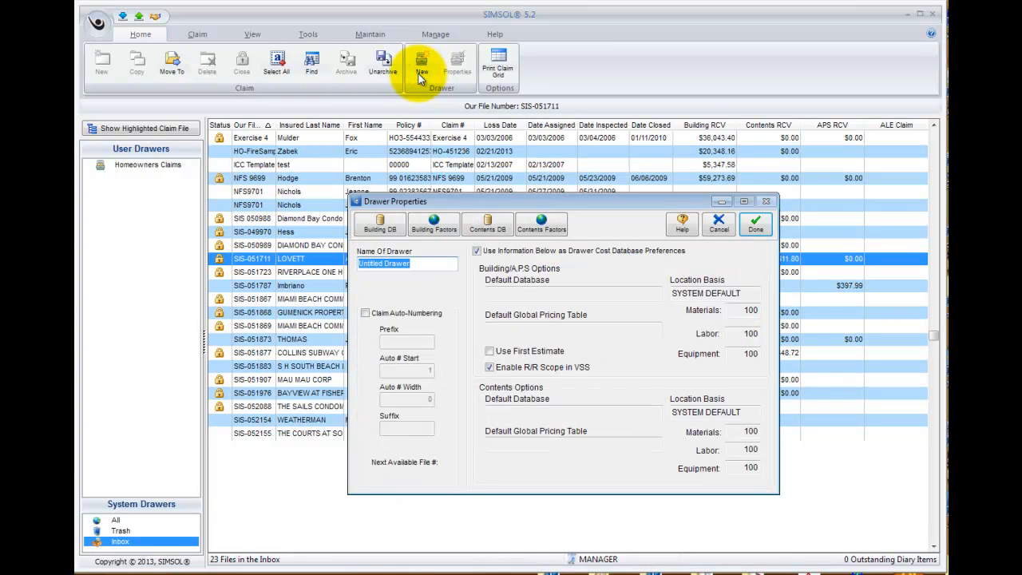
pyautogui.write('test')
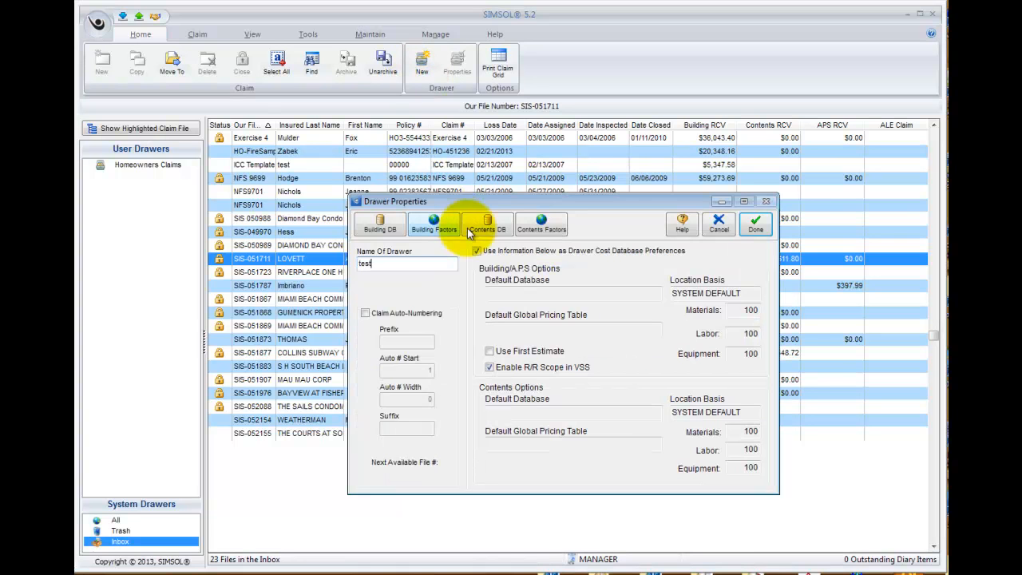
pyautogui.click(755, 225)
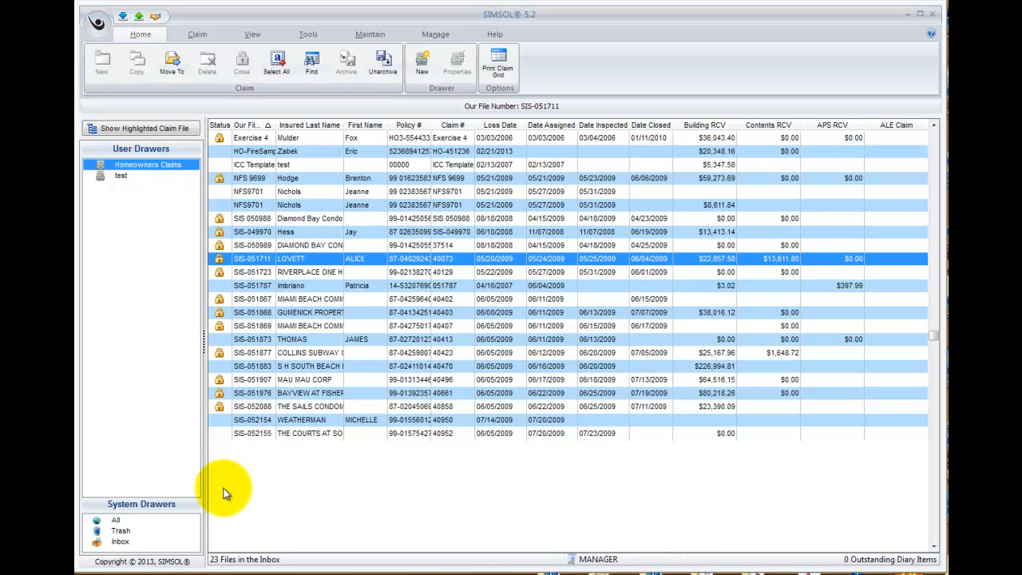
pyautogui.click(124, 176)
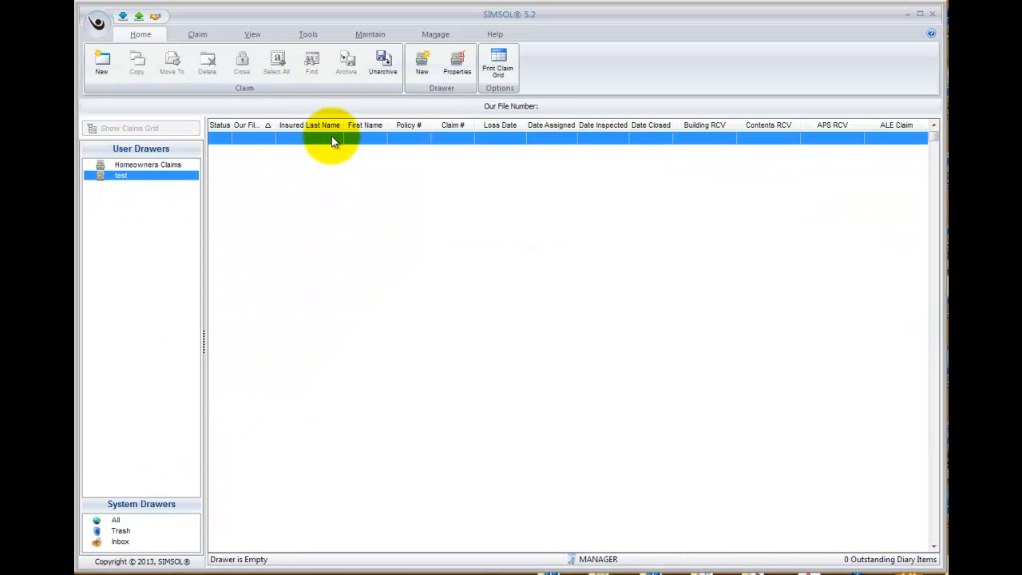
# Move all claims from the Inbox to the test drawer and confirm the move
pyautogui.click(124, 543)
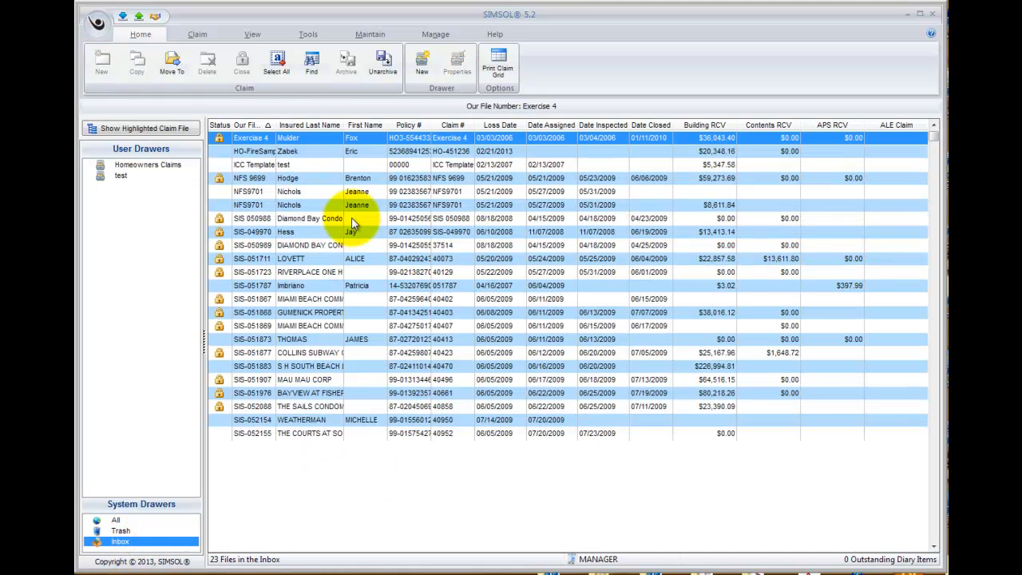
pyautogui.click(284, 70)
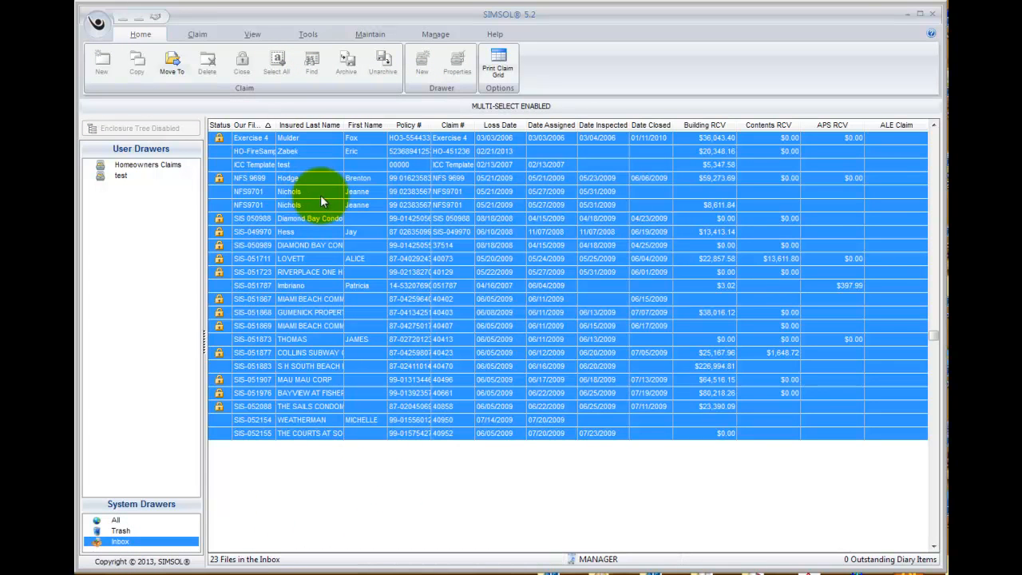
pyautogui.click(322, 137)
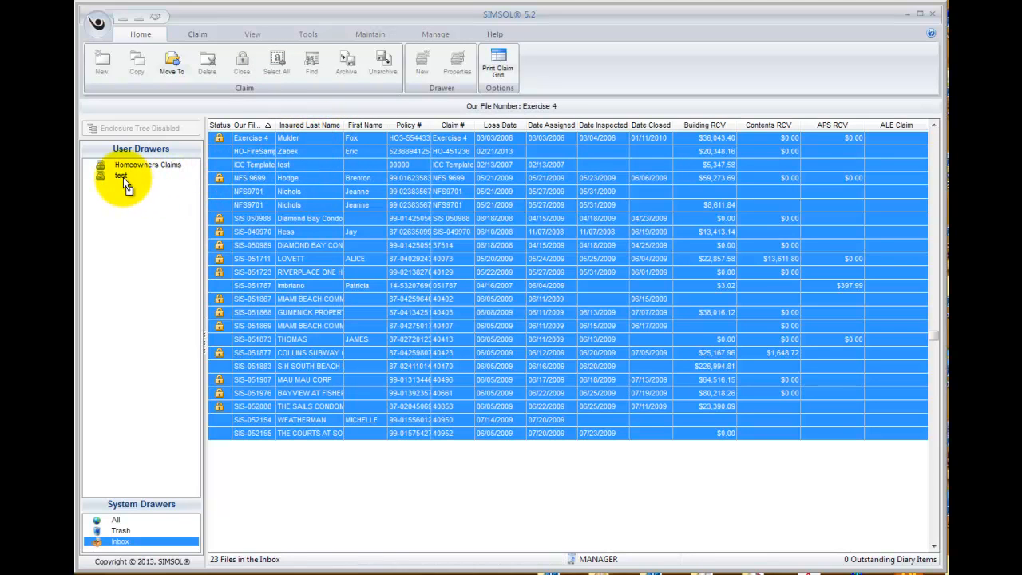
pyautogui.moveTo(123, 178); pyautogui.dragTo(123, 178)
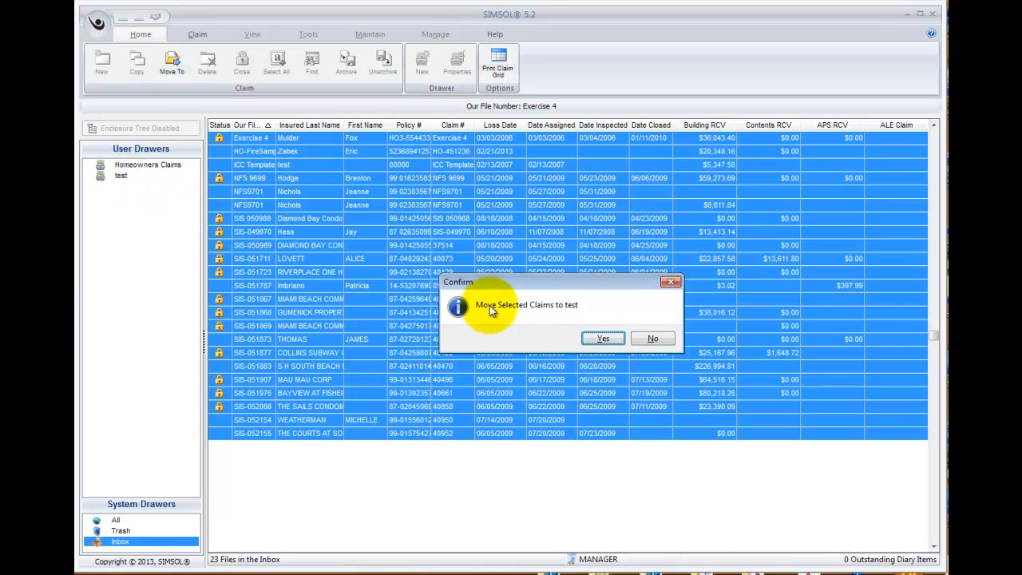
pyautogui.click(602, 340)
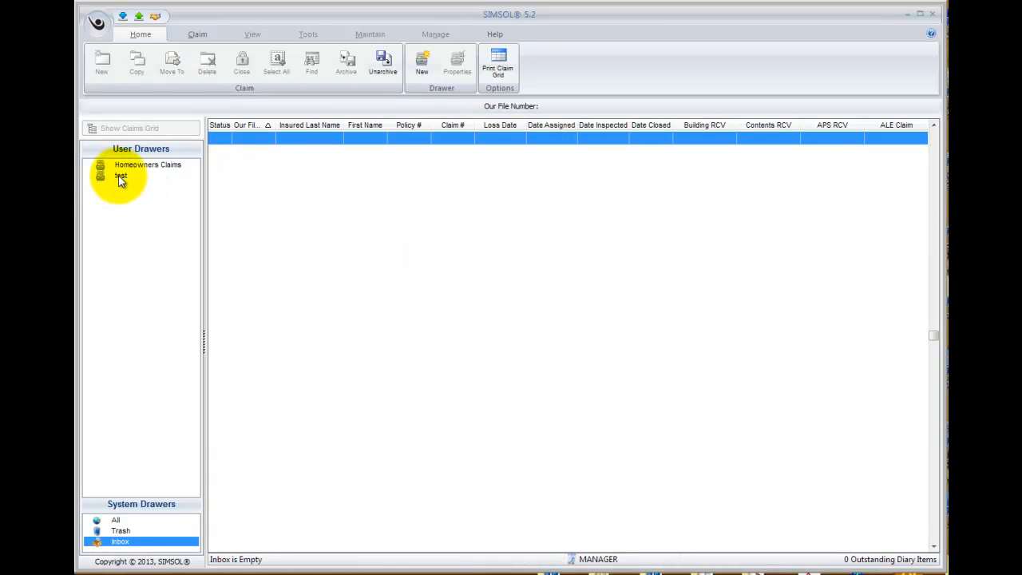
# Open claim NFS 9699 from the test drawer to check its data, then return to the claims grid
pyautogui.click(119, 176)
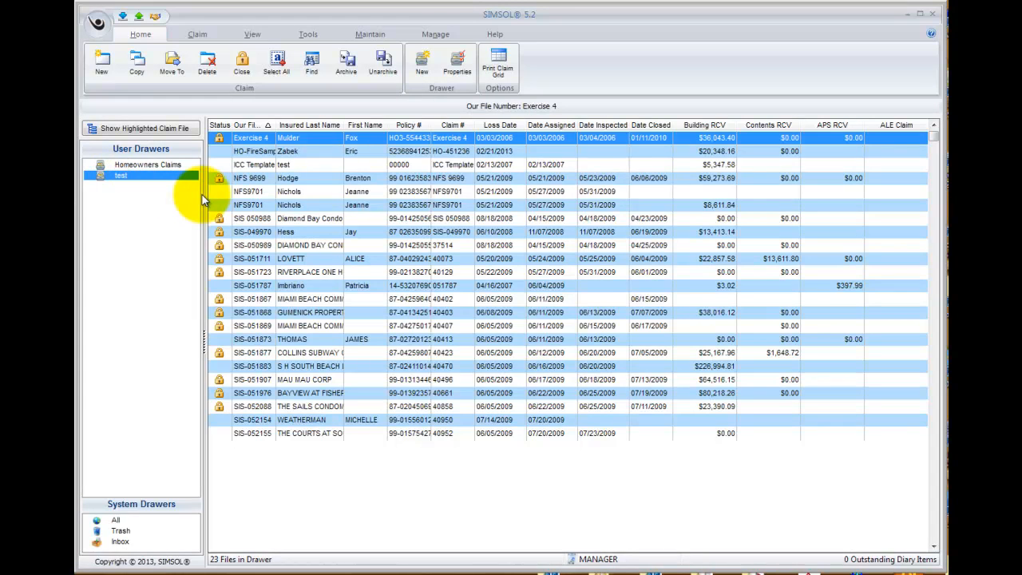
pyautogui.doubleClick(363, 178)
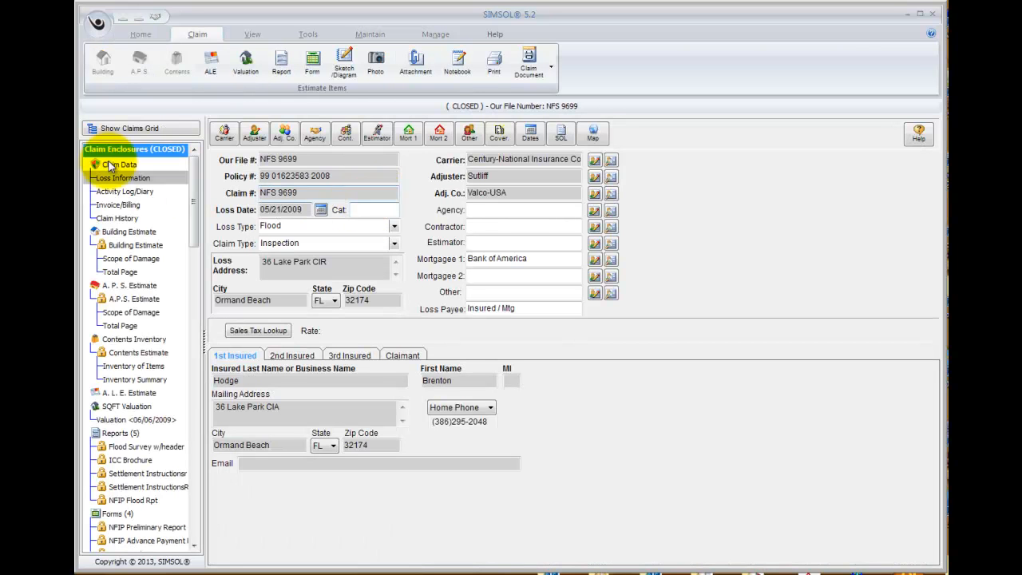
pyautogui.click(137, 128)
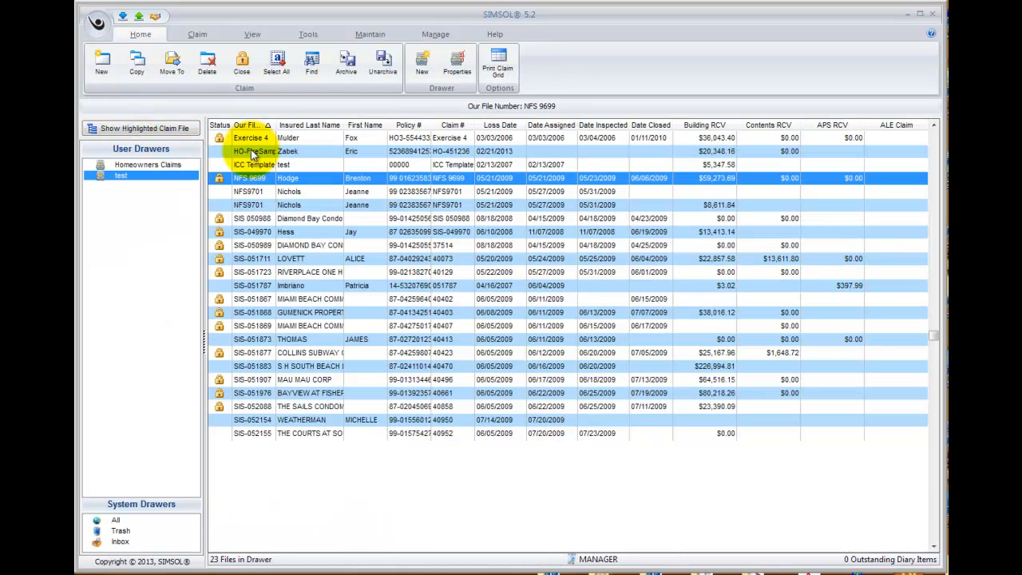